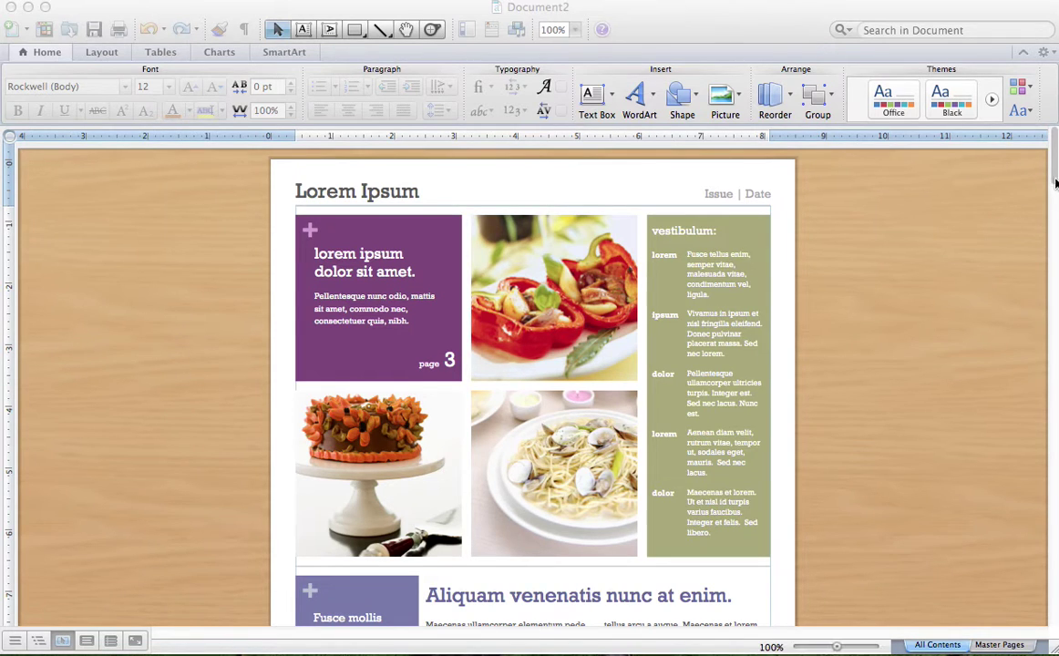
# Examine how the three text columns under the page 2 heading are linked and numbered
pyautogui.click(1056, 314)
pyautogui.scroll(-15, 1048, 315)
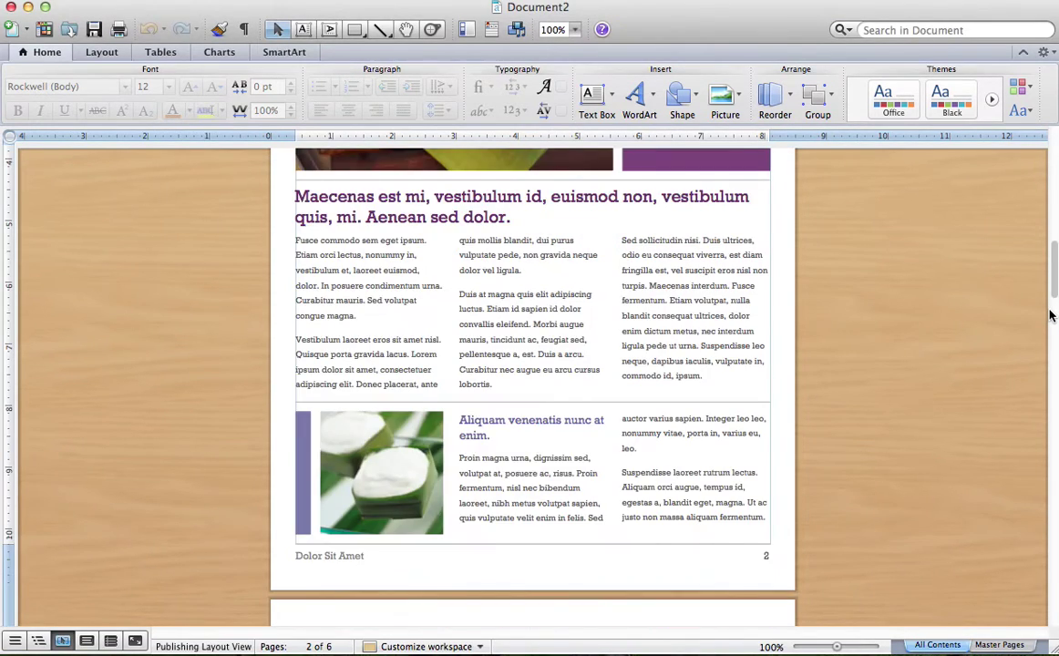
pyautogui.click(397, 280)
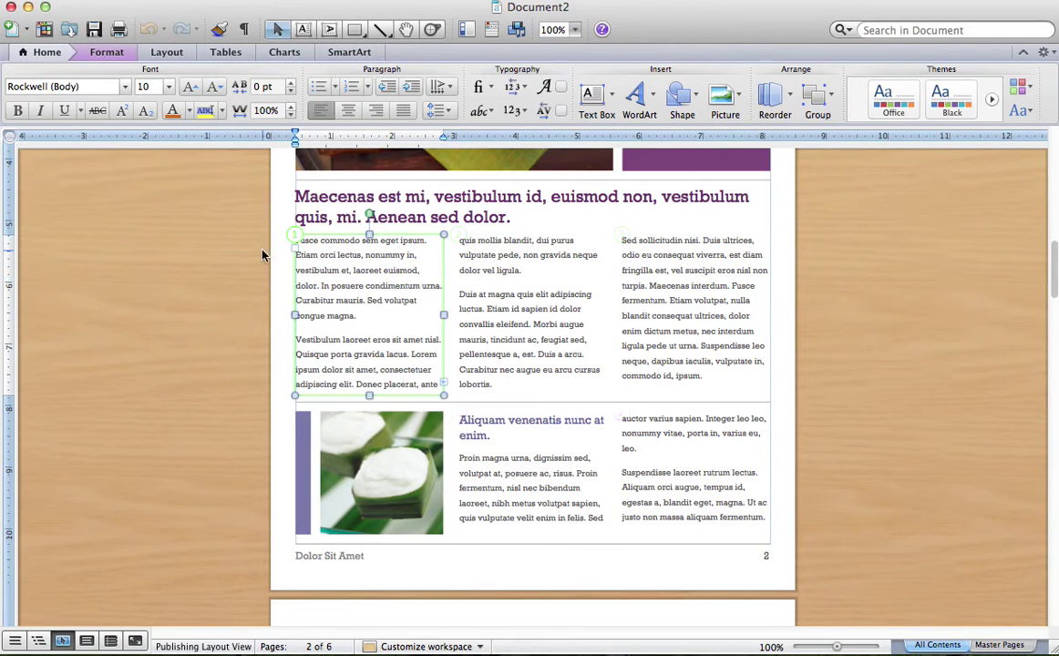
pyautogui.click(504, 248)
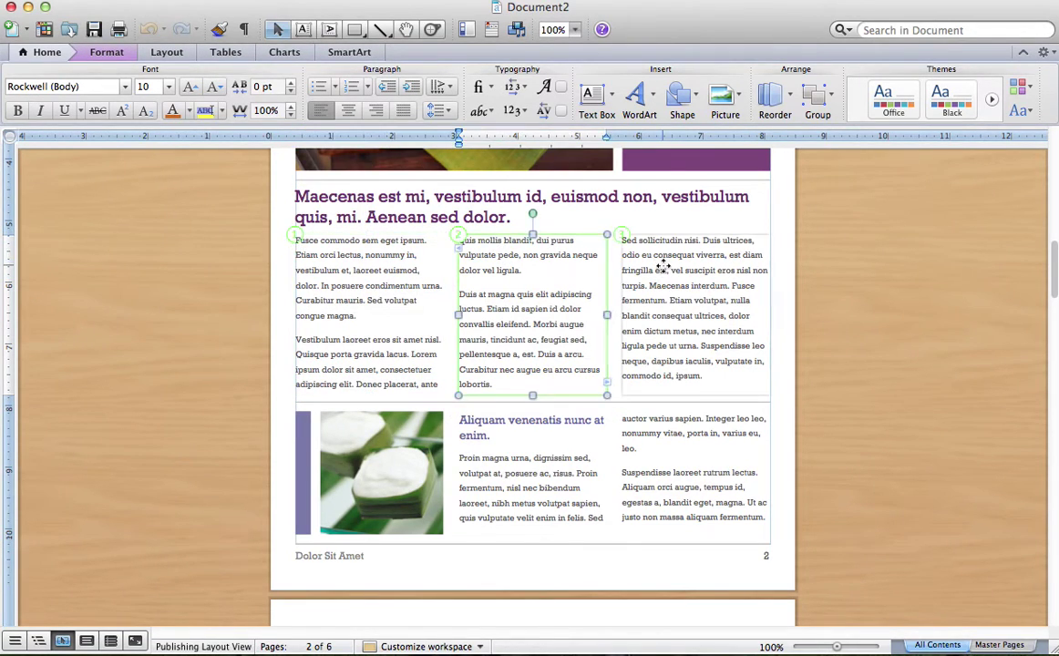
pyautogui.click(693, 272)
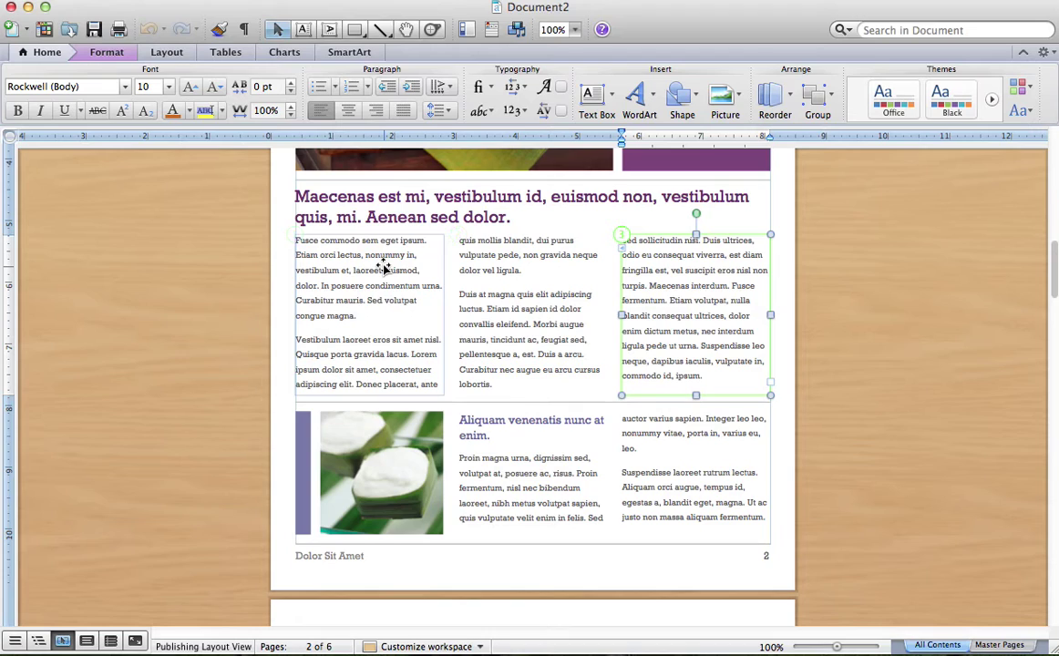
pyautogui.click(375, 341)
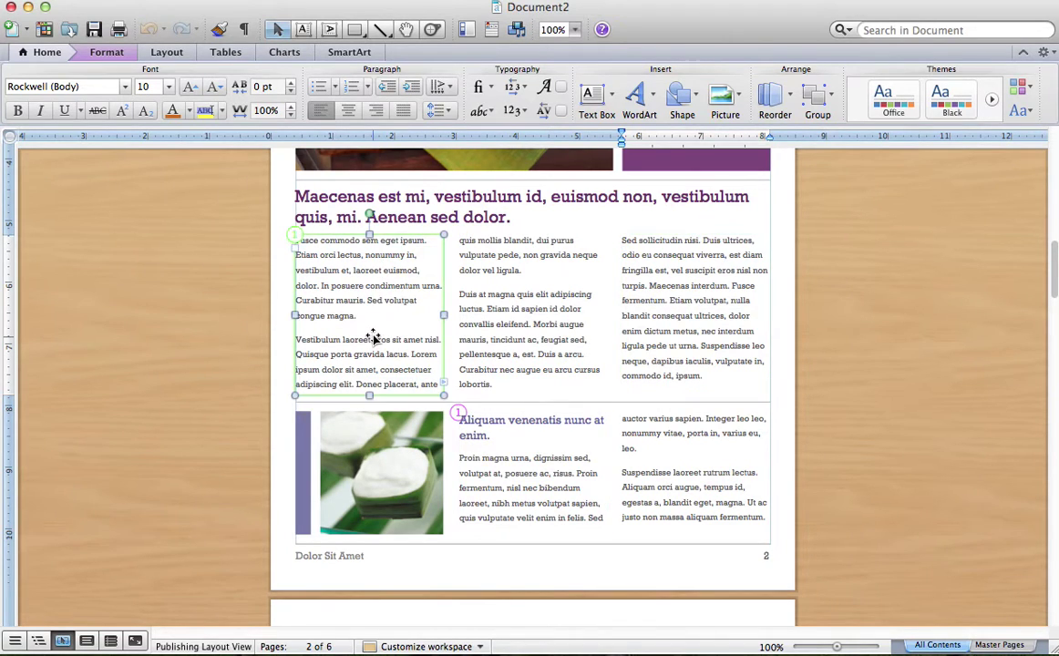
pyautogui.click(494, 315)
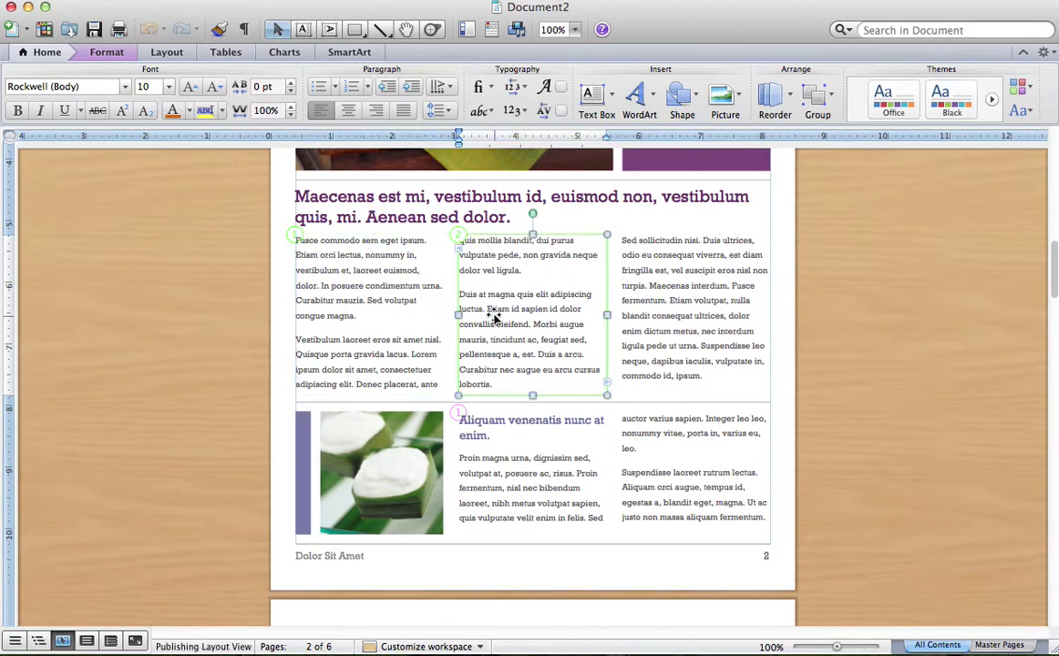
# Delete all the text running through the three linked columns on page 2 and check the emptied boxes
pyautogui.click(393, 319)
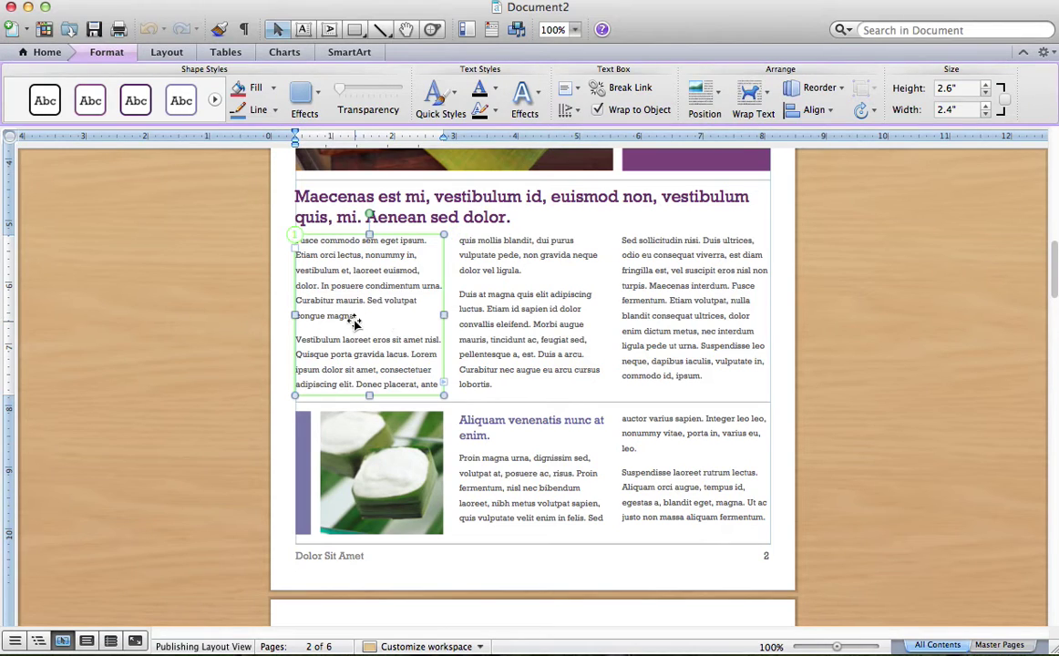
pyautogui.press('BackSpace')
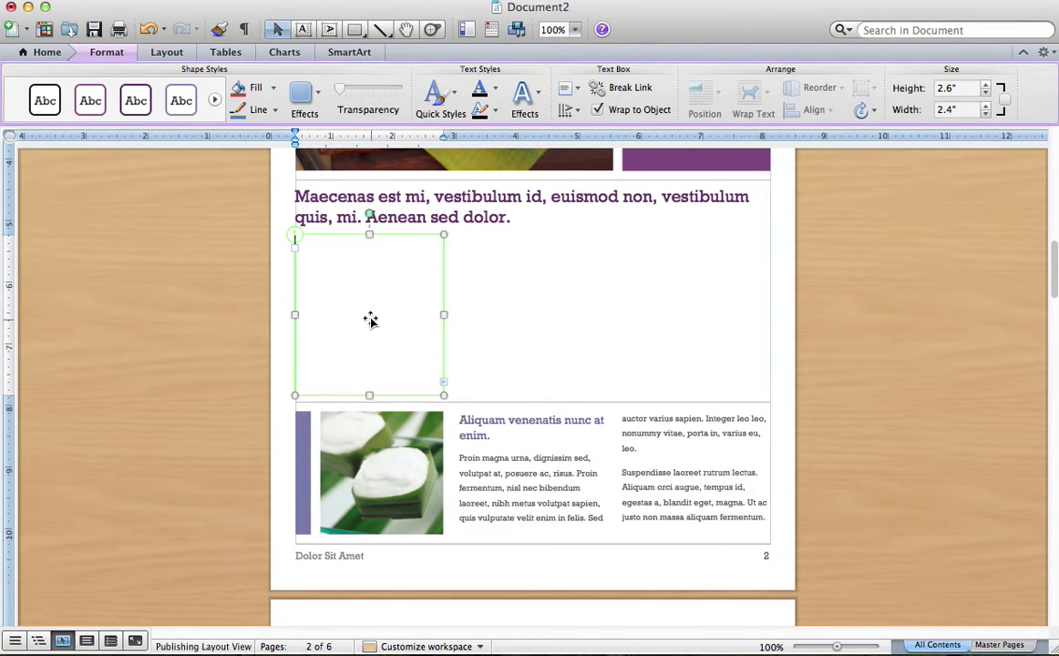
pyautogui.click(556, 321)
pyautogui.click(656, 317)
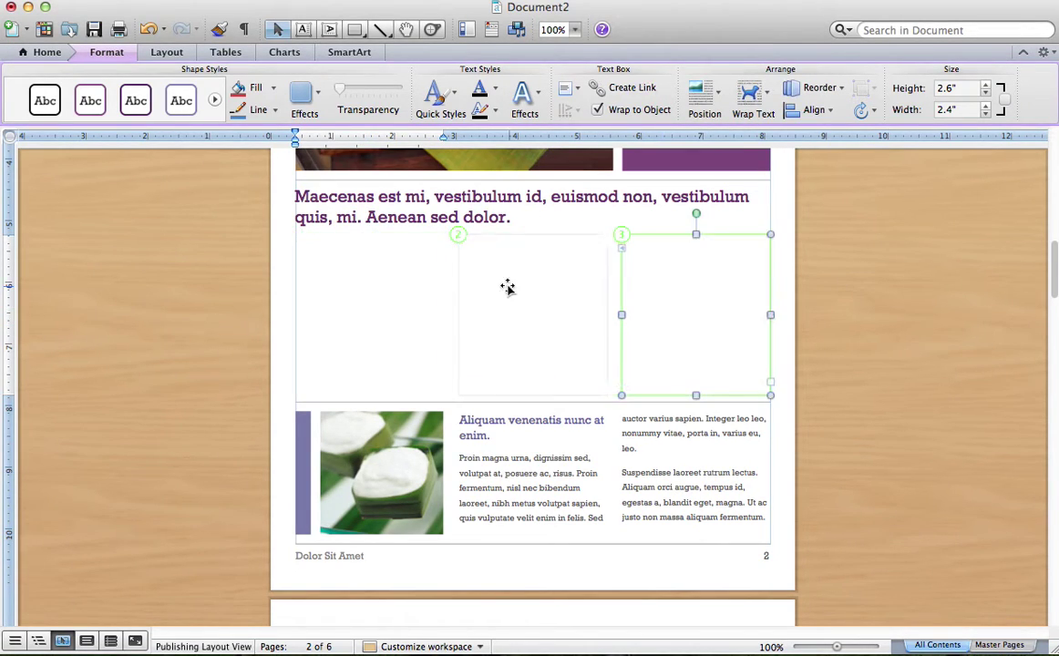
# In the blank Document1, draw a text box about 2.63" wide and 2.38" high and fill it with =rand() sample text
pyautogui.click(28, 7)
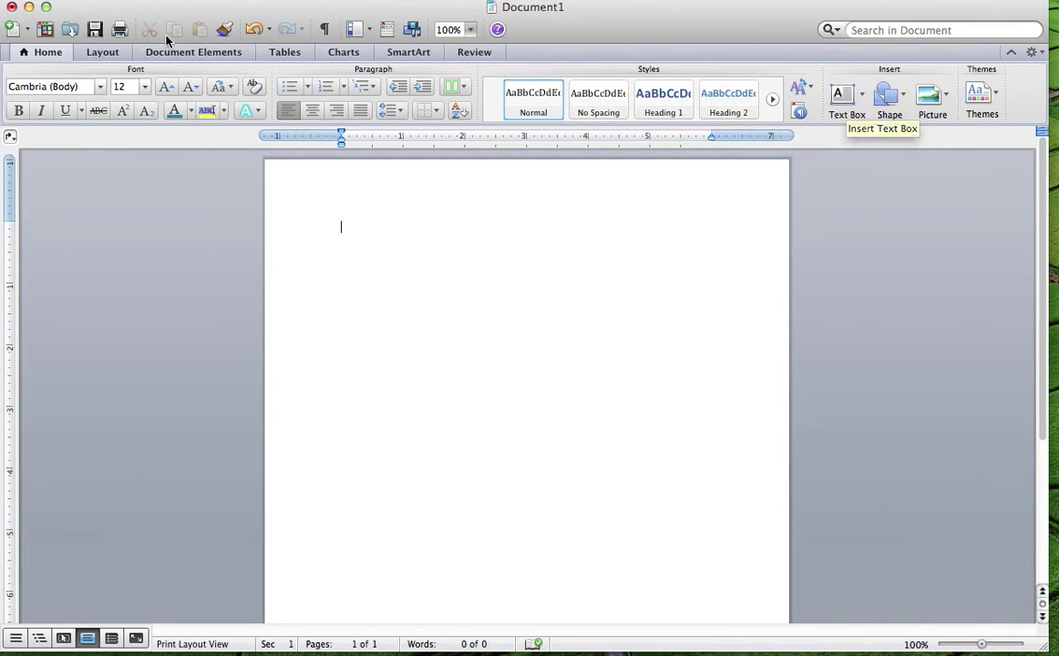
pyautogui.click(44, 54)
pyautogui.click(44, 55)
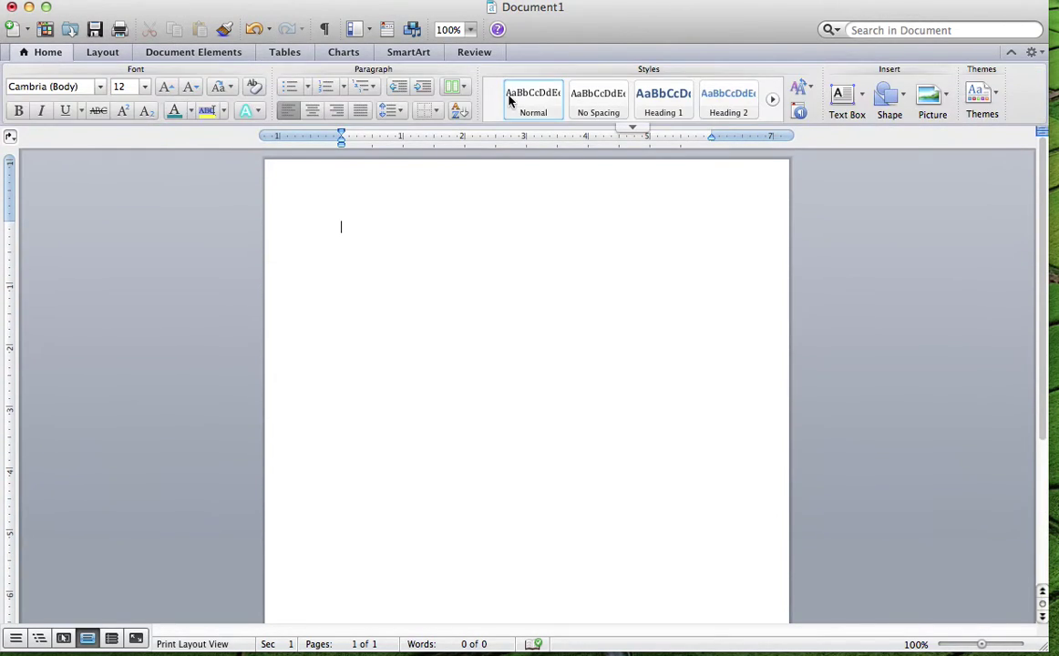
pyautogui.click(843, 100)
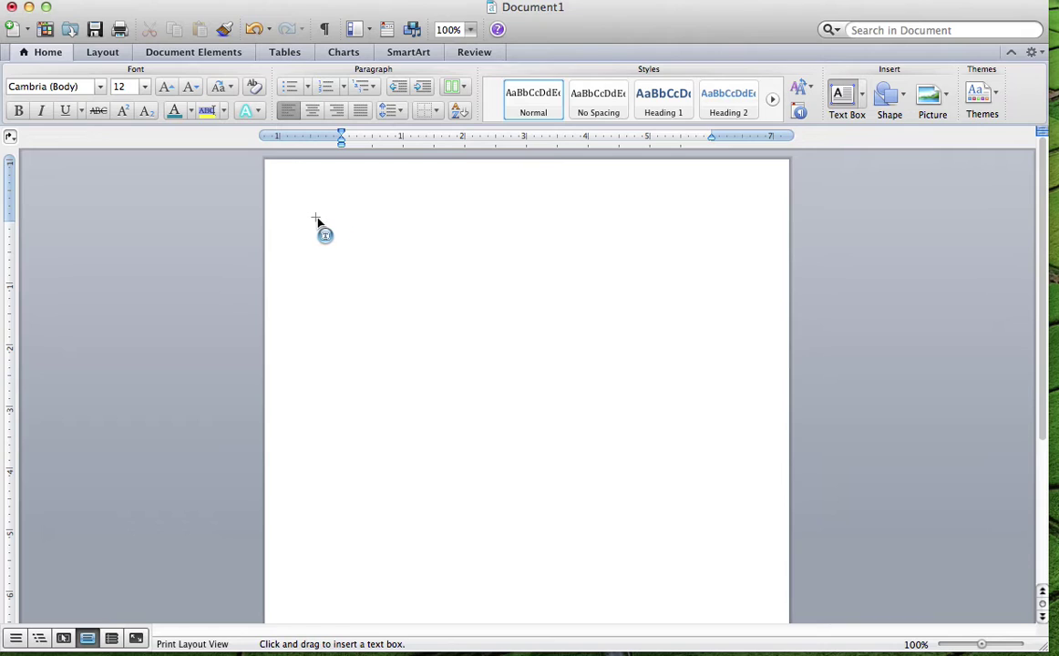
pyautogui.moveTo(315, 214); pyautogui.dragTo(478, 360)
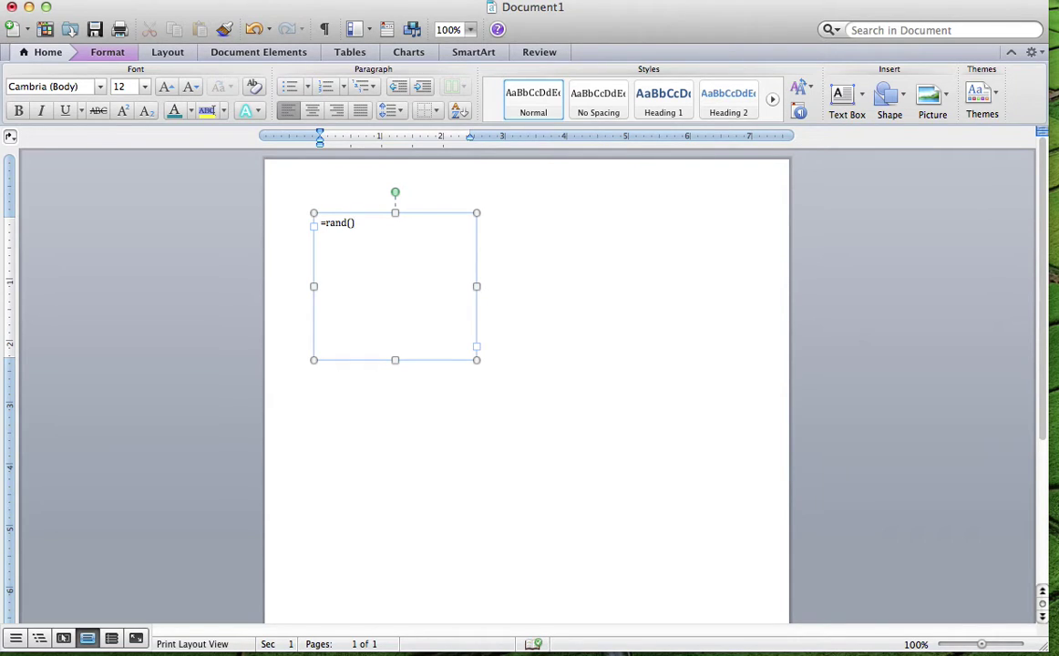
pyautogui.press('Return')
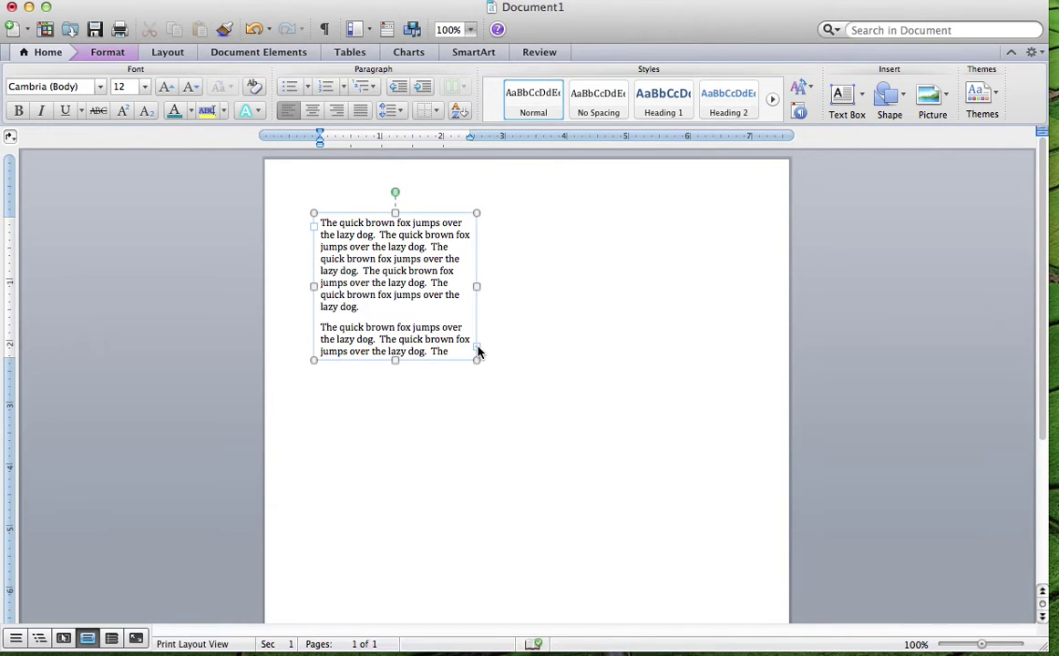
# Draw a linked text box about 2.38" square beside the first one to take its overflow text
pyautogui.click(478, 352)
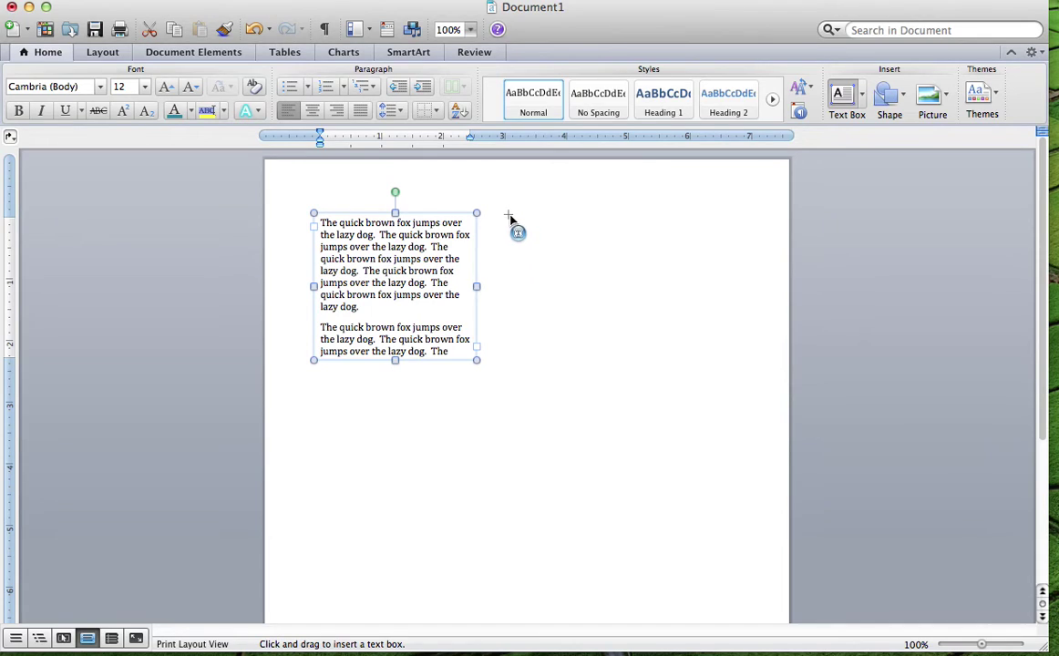
pyautogui.moveTo(509, 217)
pyautogui.mouseDown()
pyautogui.moveTo(538, 267)
pyautogui.moveTo(616, 344)
pyautogui.moveTo(656, 361)
pyautogui.mouseUp()
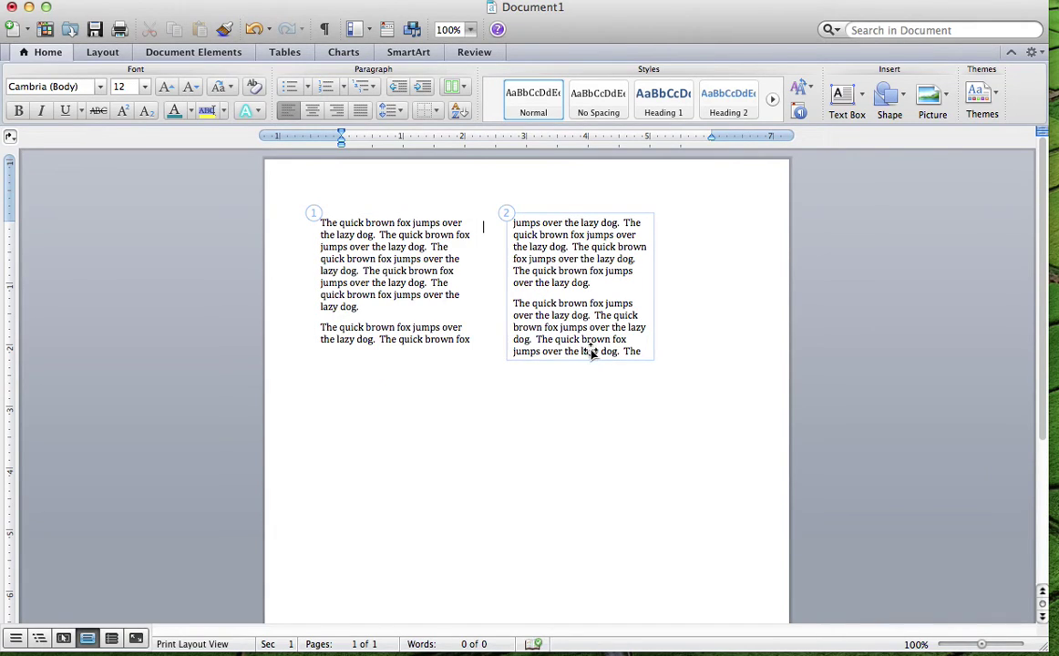
pyautogui.click(422, 303)
# Draw a third text box about 5.88" wide and 1.25" high below the others, linked from the second box
pyautogui.click(509, 289)
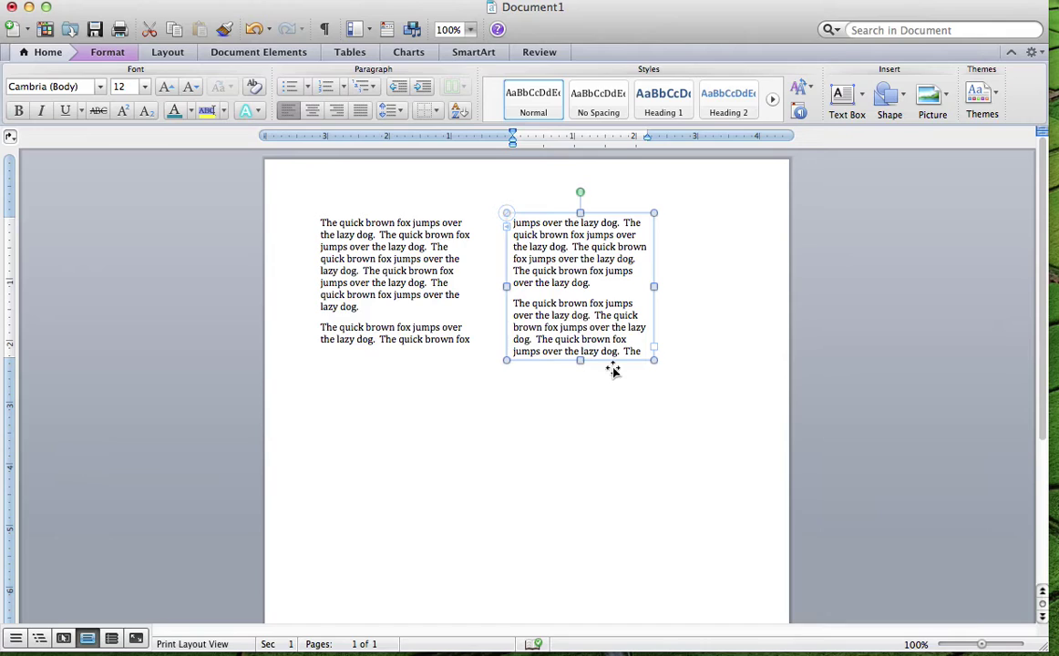
pyautogui.click(656, 353)
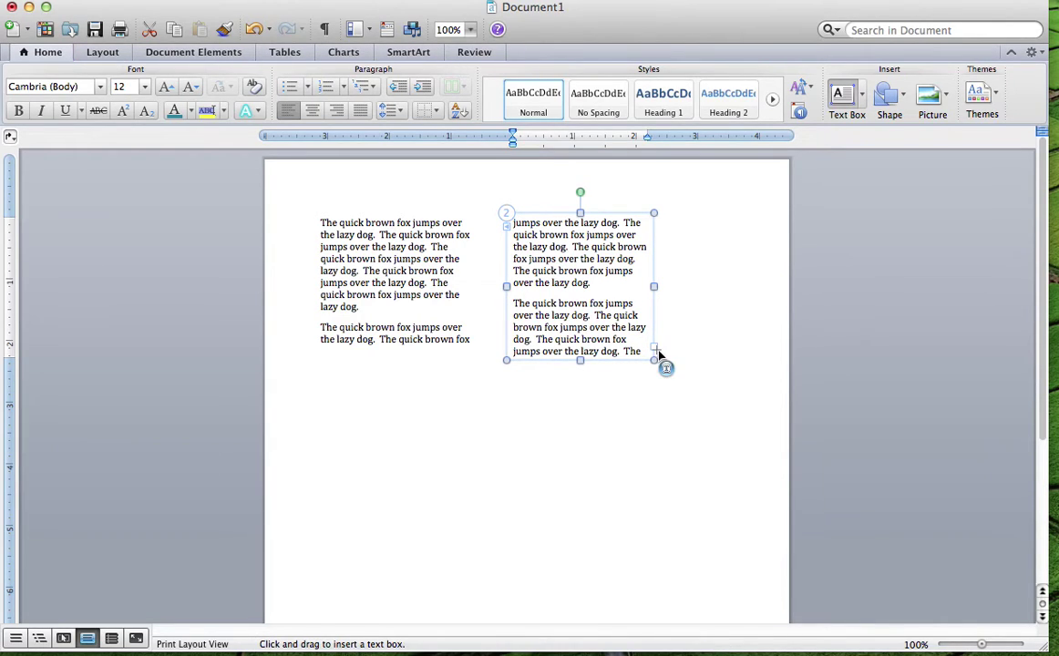
pyautogui.moveTo(355, 409); pyautogui.dragTo(684, 463)
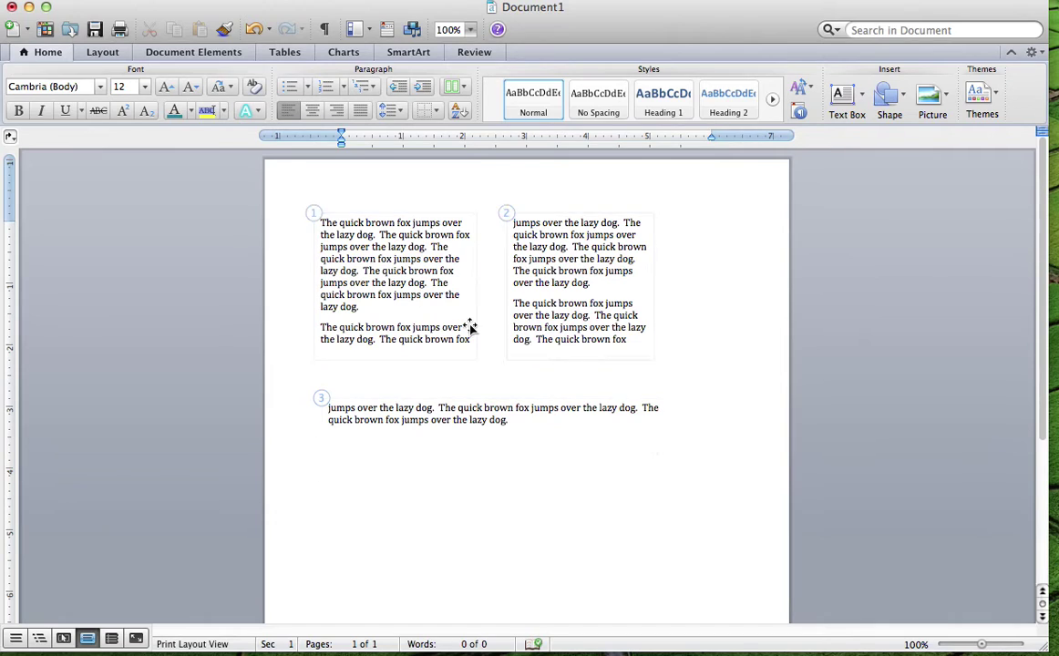
# Insert the paragraph "You contents." after the first paragraph in box 1, then add two blank paragraphs above it
pyautogui.click(383, 310)
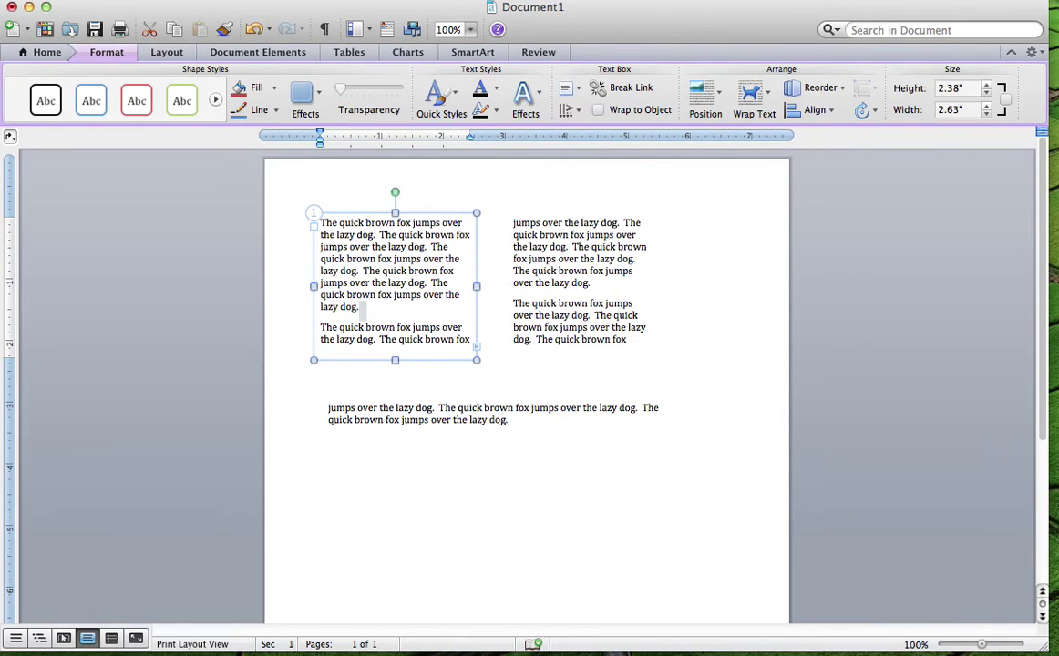
pyautogui.click(375, 310)
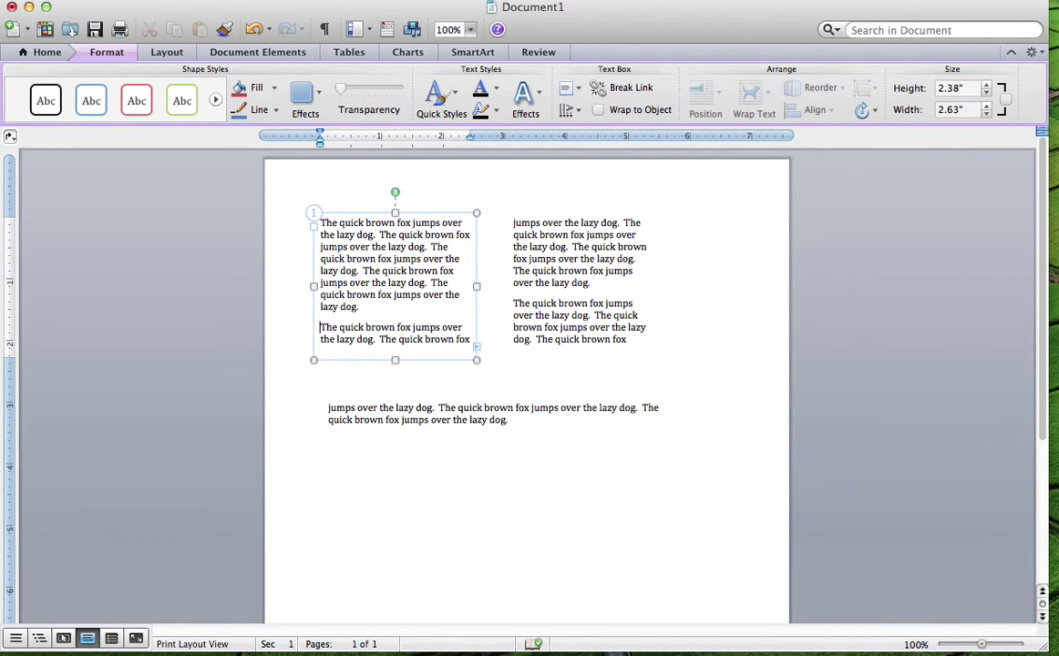
pyautogui.press('Return')
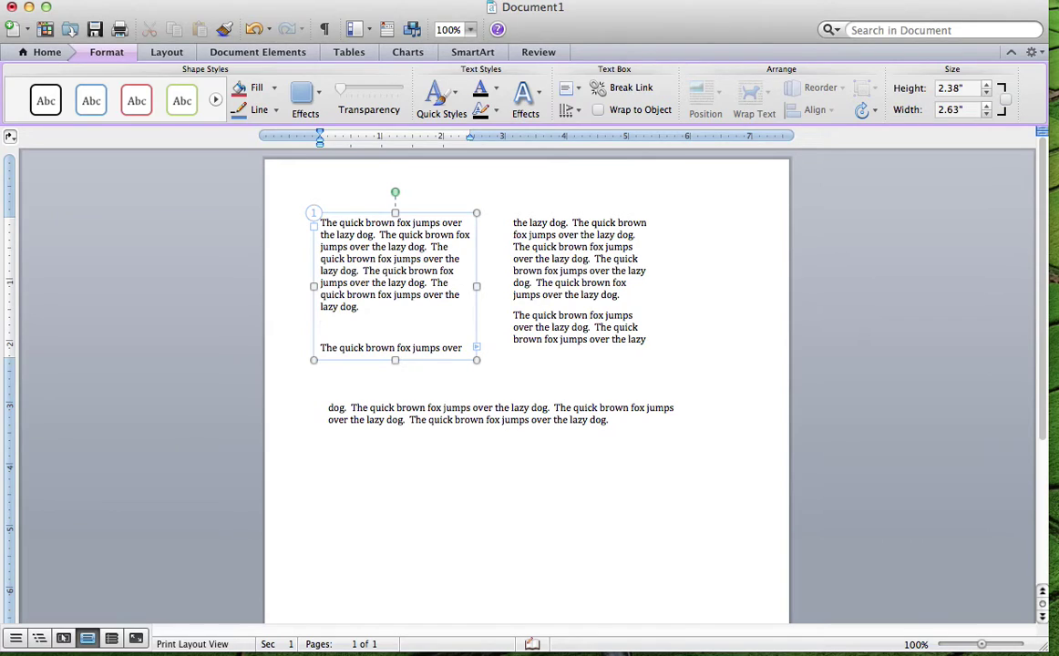
pyautogui.write('You contents.')
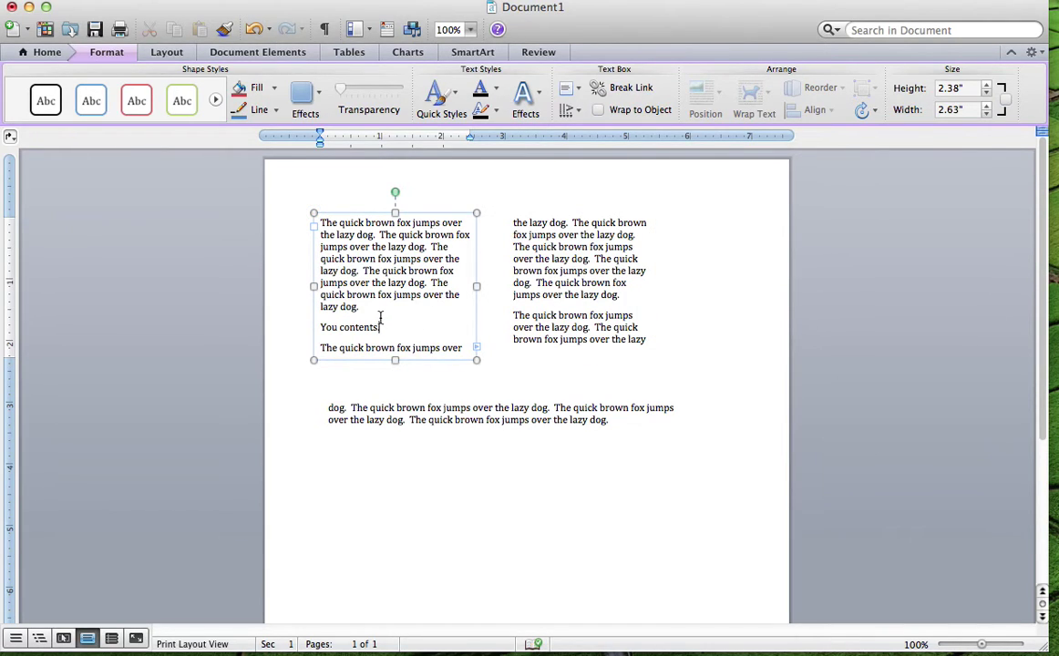
pyautogui.press('Return')
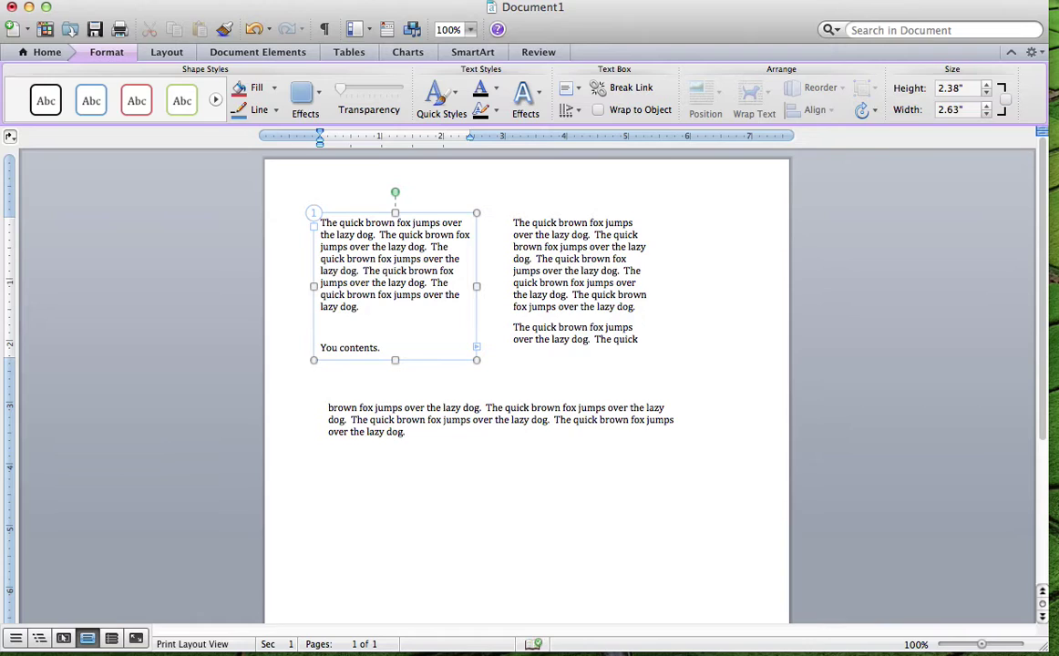
pyautogui.press('Return')
# Enlarge the third linked text box to a height of about 1.38"
pyautogui.click(485, 425)
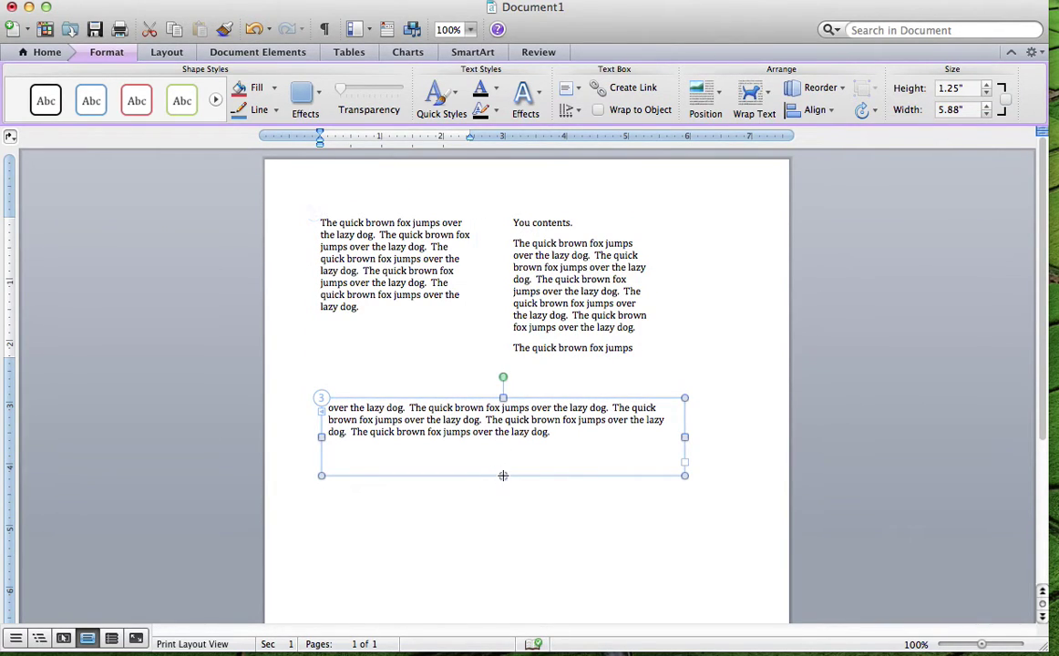
pyautogui.moveTo(503, 475)
pyautogui.mouseDown()
pyautogui.moveTo(500, 421)
pyautogui.moveTo(503, 484)
pyautogui.mouseUp()
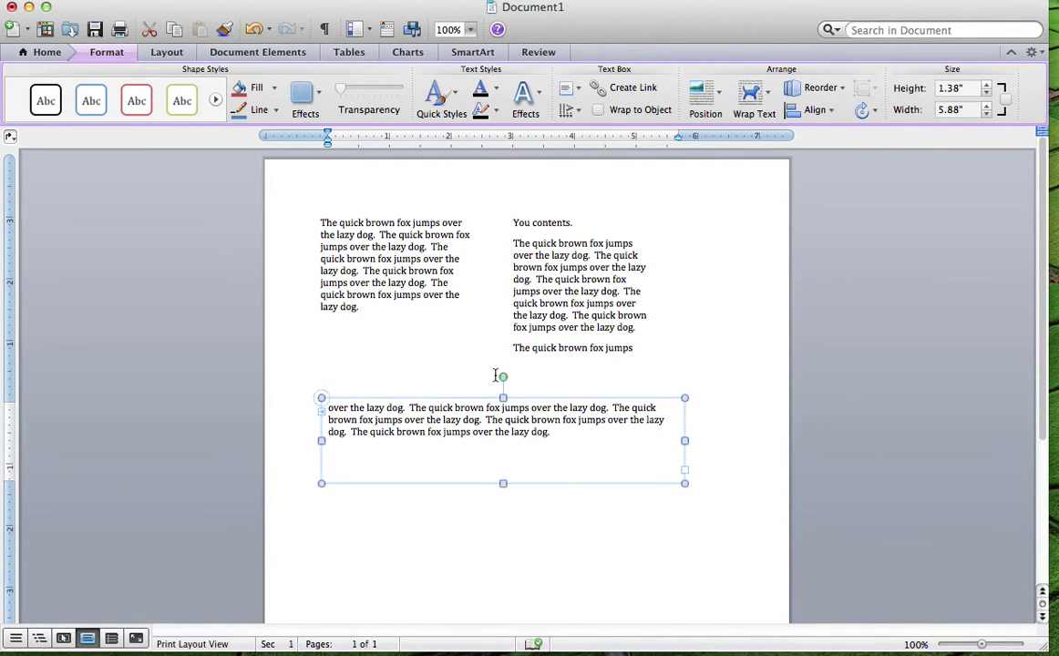
# Select the linked text boxes in turn to examine their order numbers and link markers
pyautogui.click(534, 333)
pyautogui.click(386, 246)
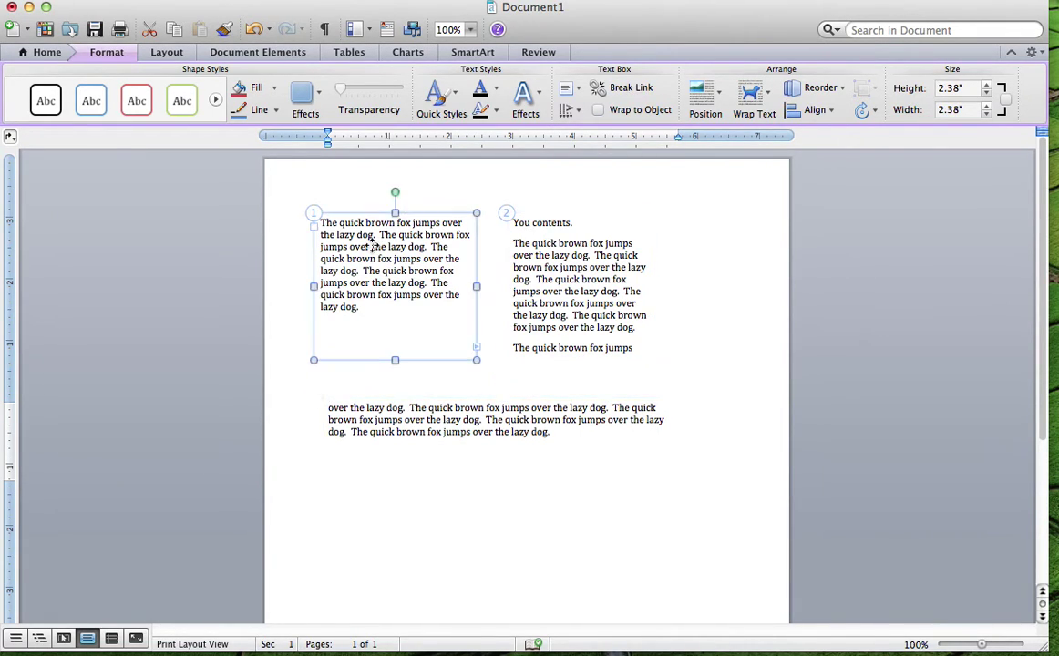
pyautogui.click(488, 434)
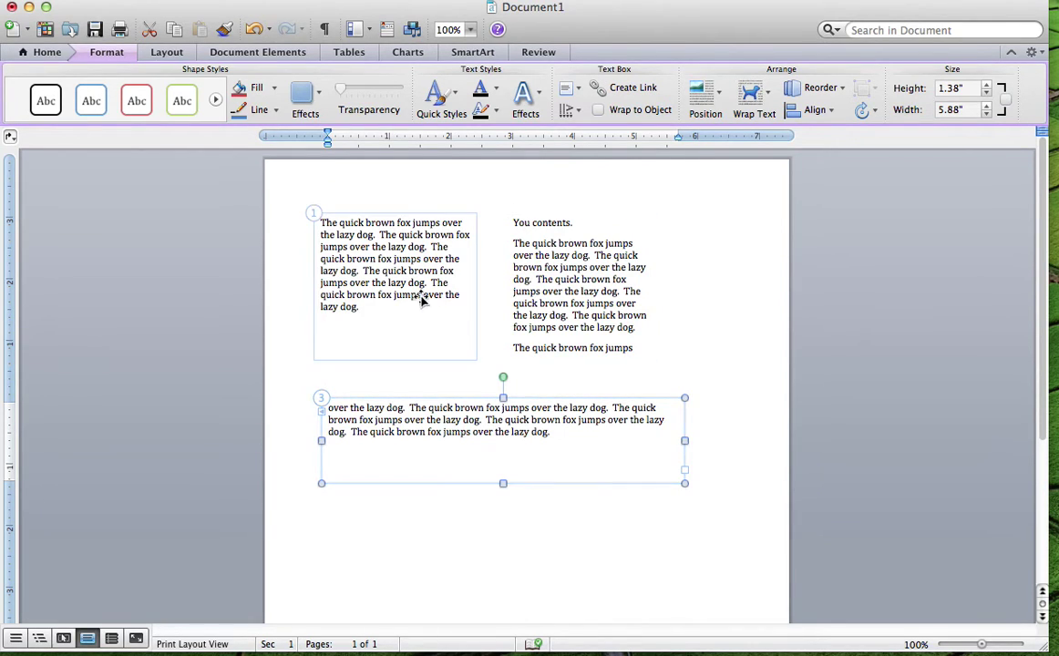
pyautogui.click(390, 273)
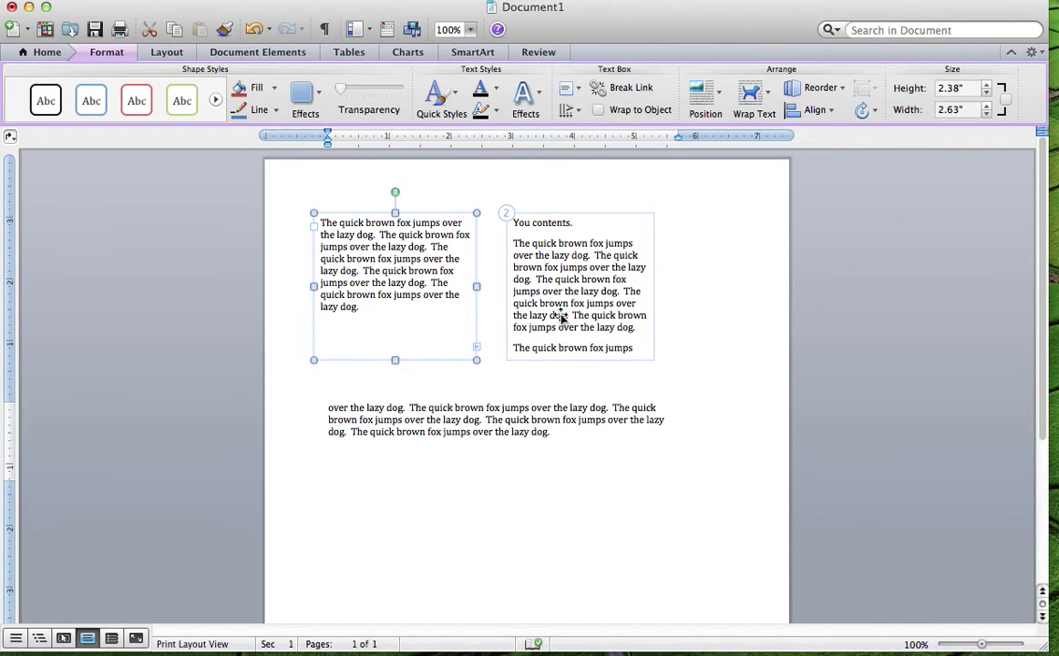
pyautogui.click(509, 259)
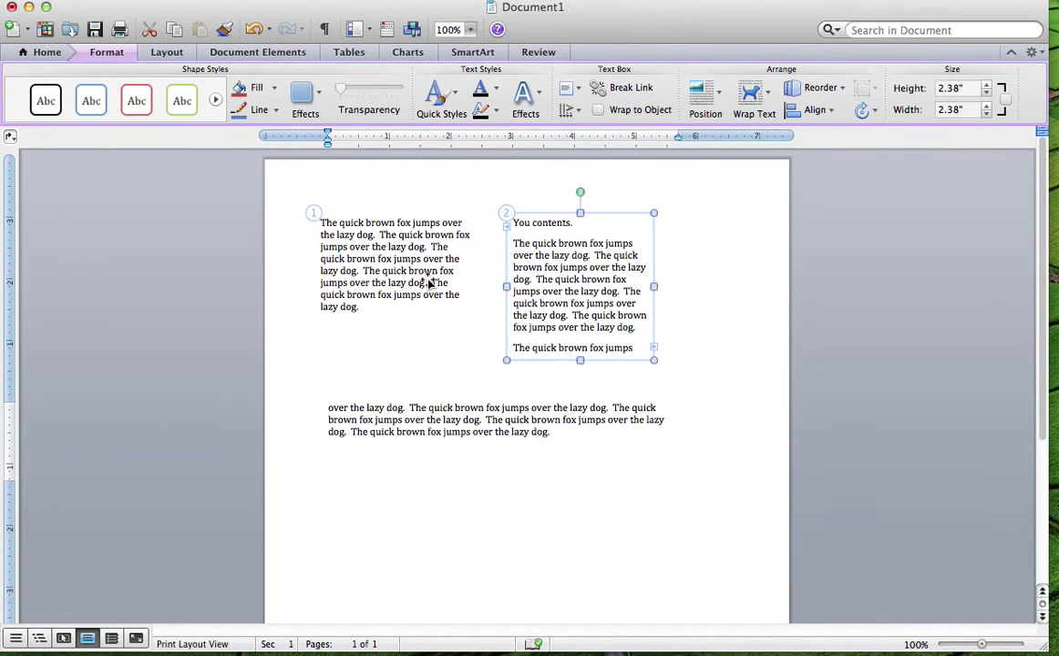
pyautogui.click(386, 325)
# Delete the third linked text box and extend the second one downward to about 4.63" high
pyautogui.click(418, 421)
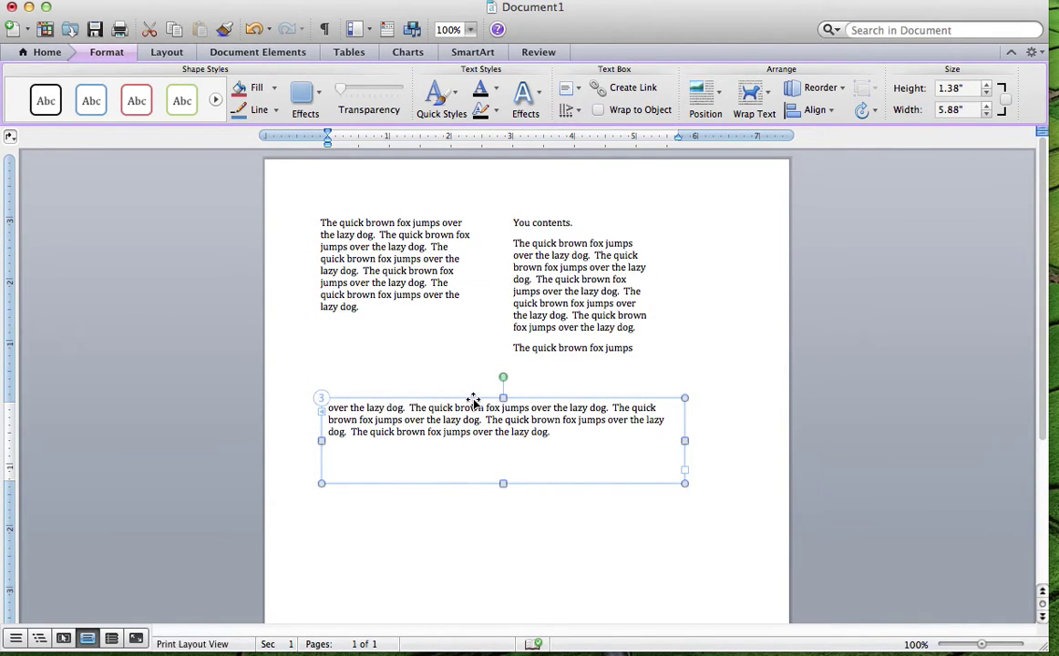
pyautogui.press('Delete')
pyautogui.click(527, 312)
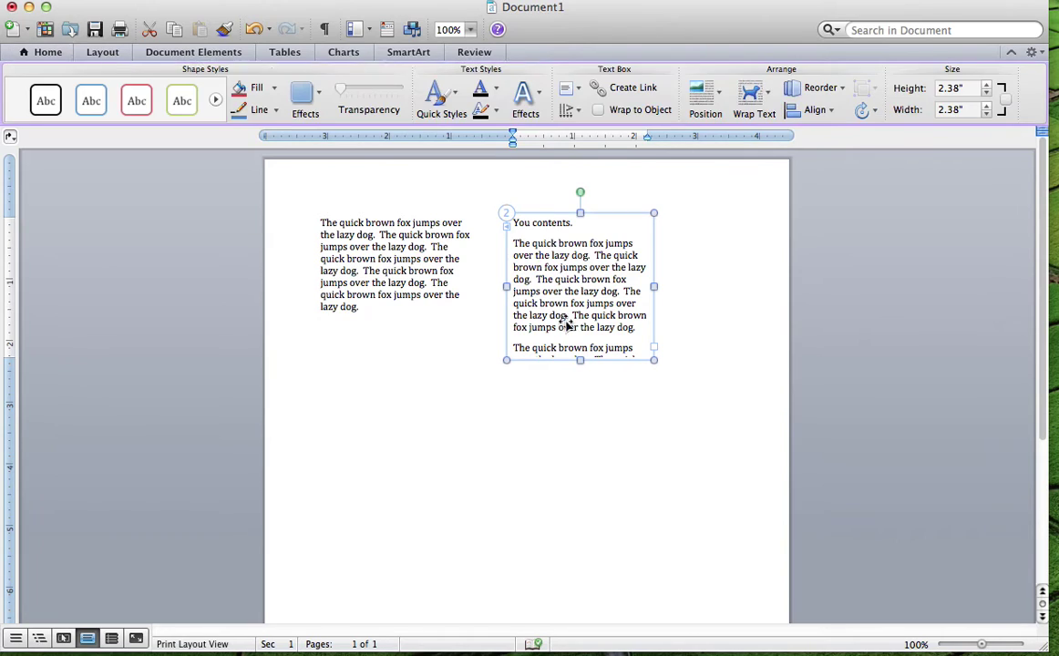
pyautogui.moveTo(579, 361); pyautogui.dragTo(578, 497)
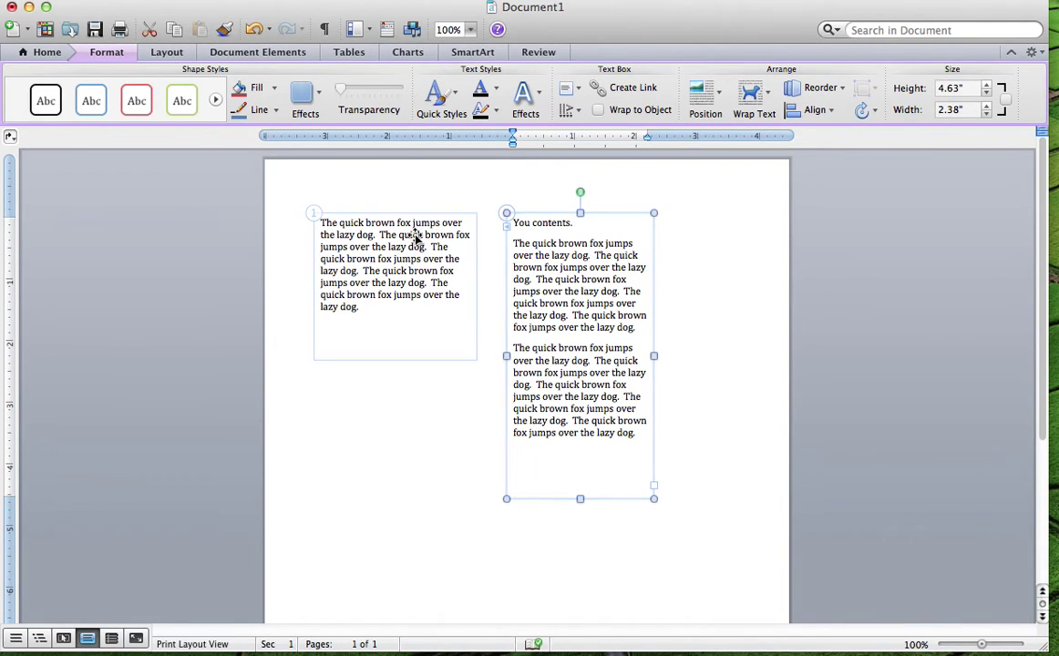
pyautogui.click(445, 235)
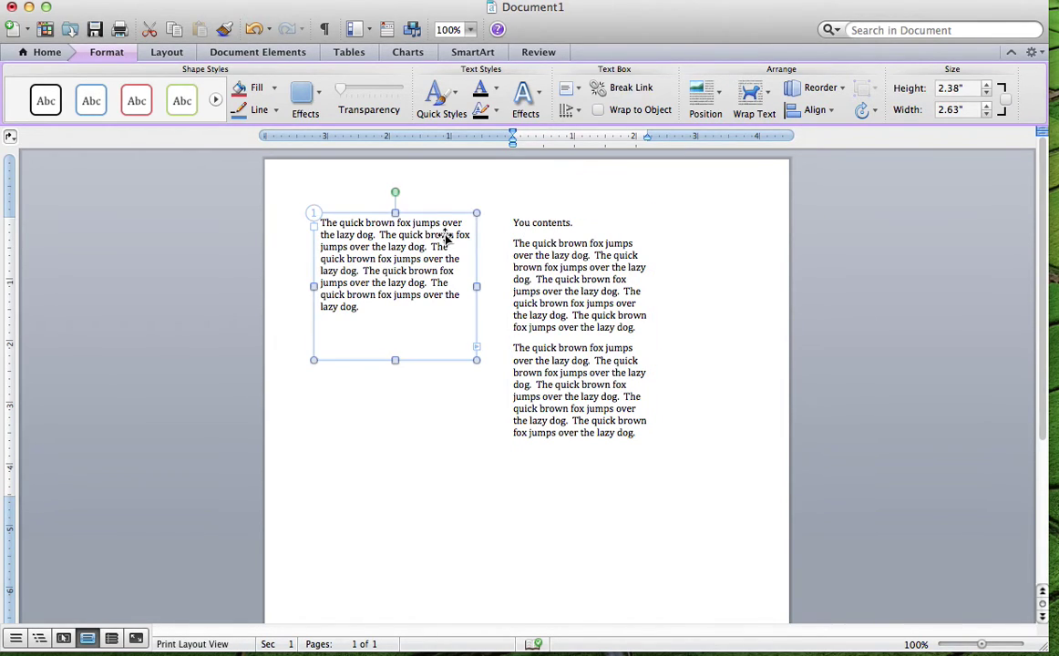
pyautogui.click(512, 252)
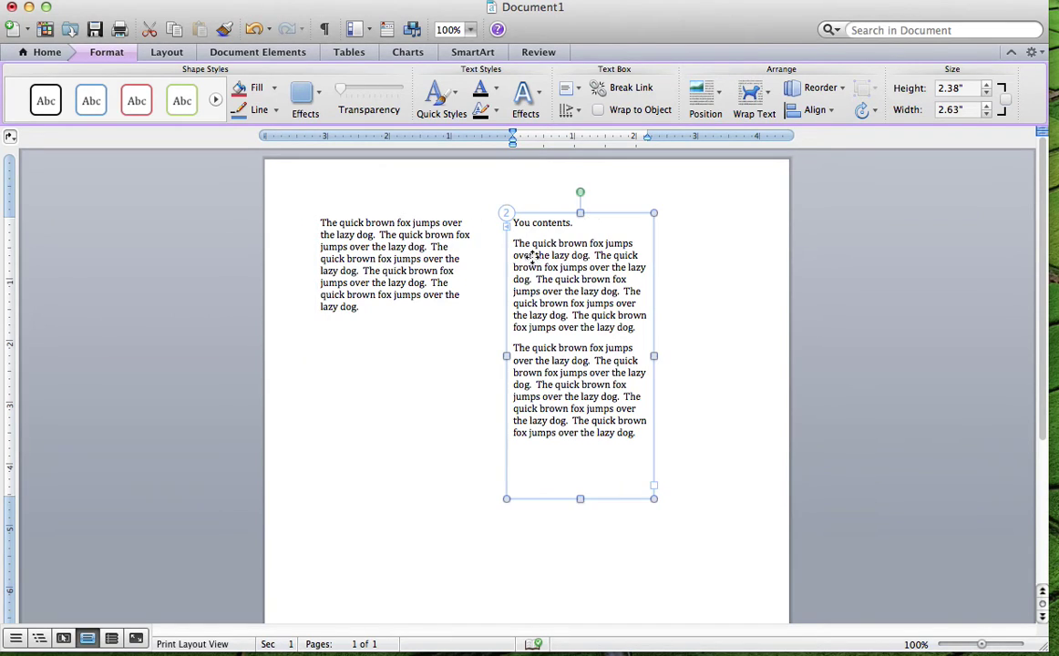
# Break the link from the first text box to the second, selecting the two boxes in turn to compare their contents
pyautogui.click(372, 232)
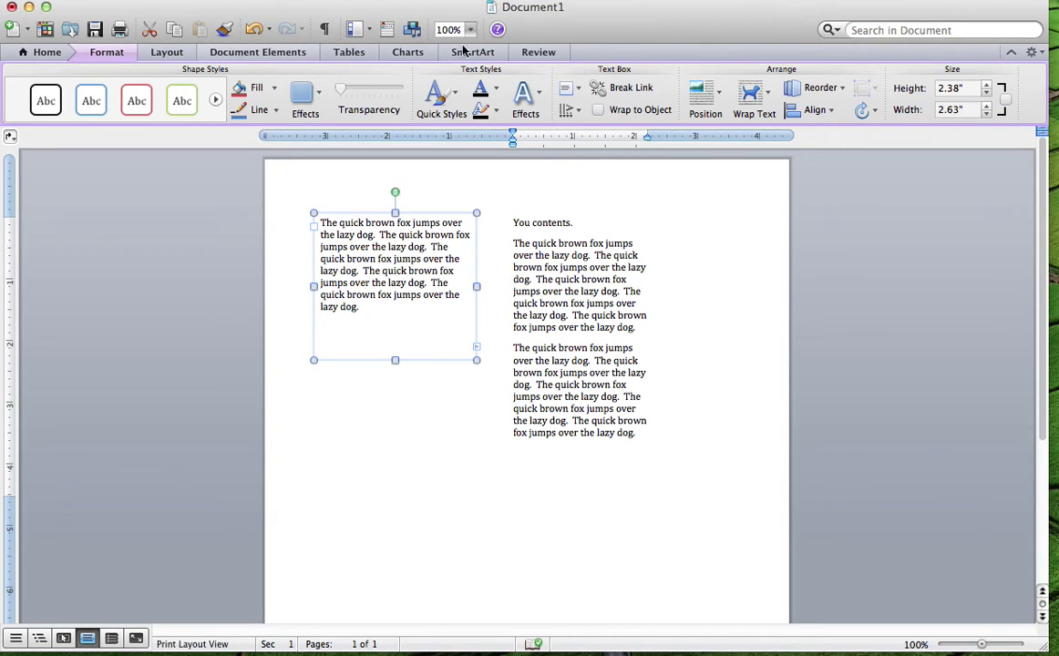
pyautogui.click(600, 86)
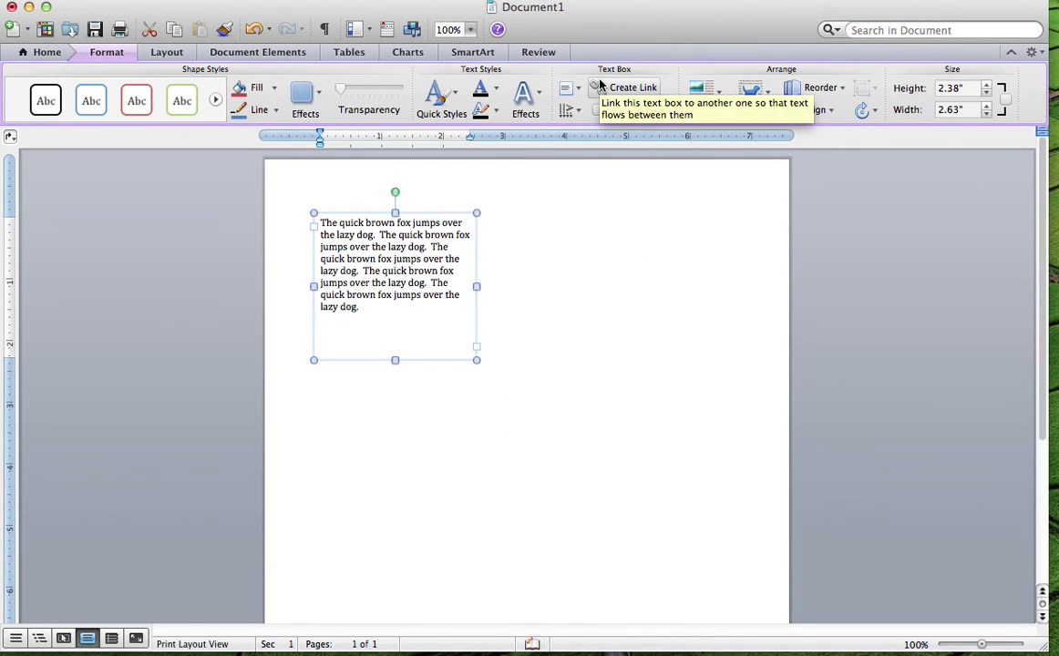
pyautogui.click(520, 279)
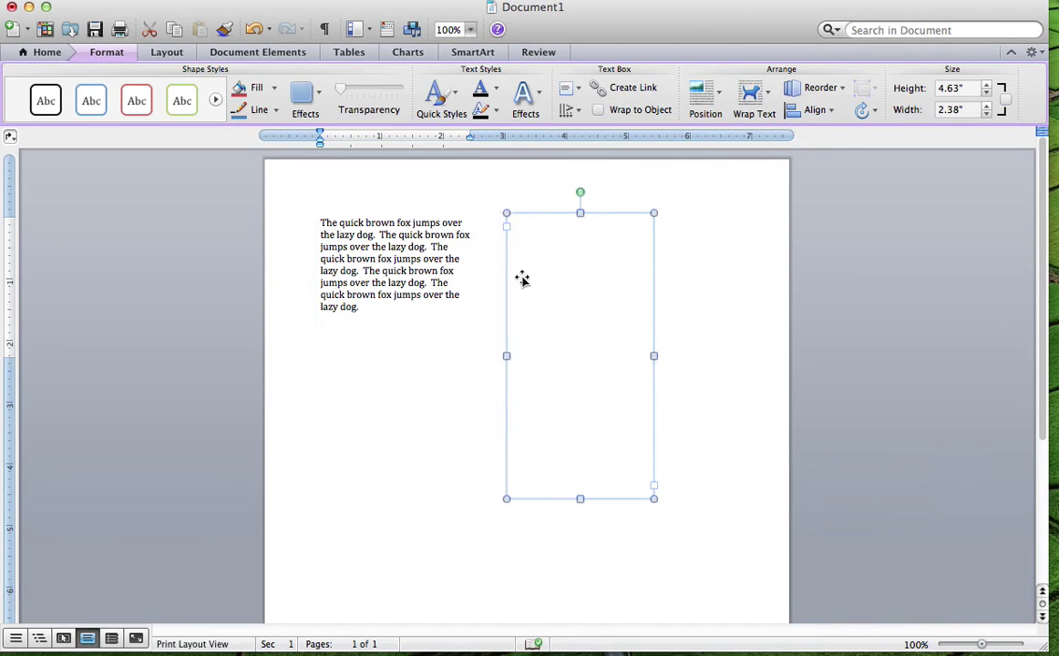
pyautogui.click(415, 297)
pyautogui.click(525, 285)
pyautogui.click(381, 285)
pyautogui.click(515, 301)
pyautogui.click(515, 301)
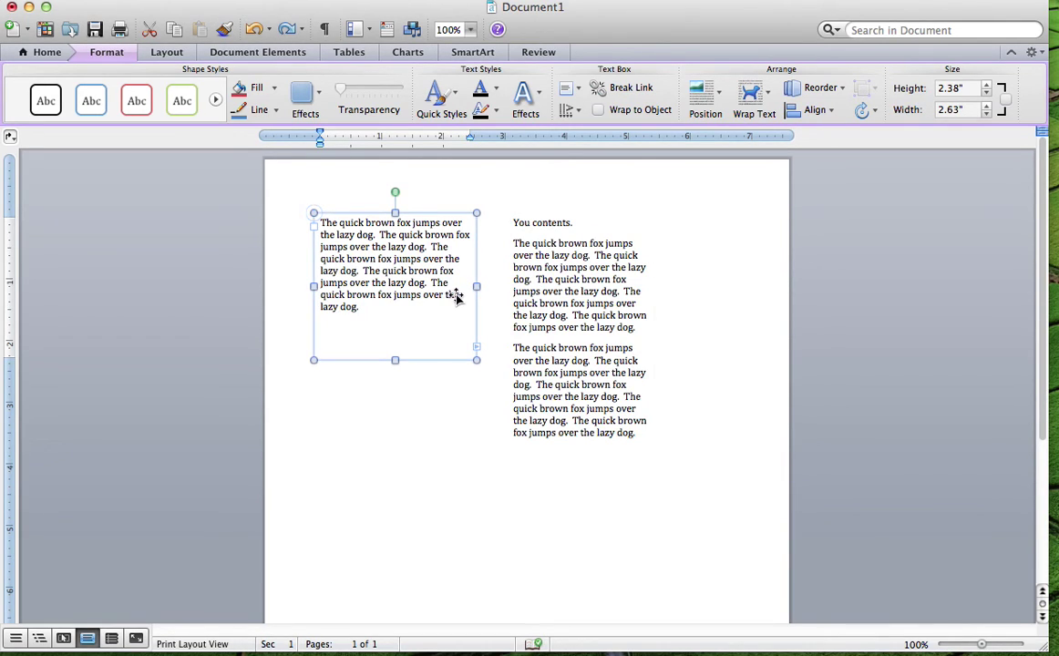
pyautogui.click(638, 87)
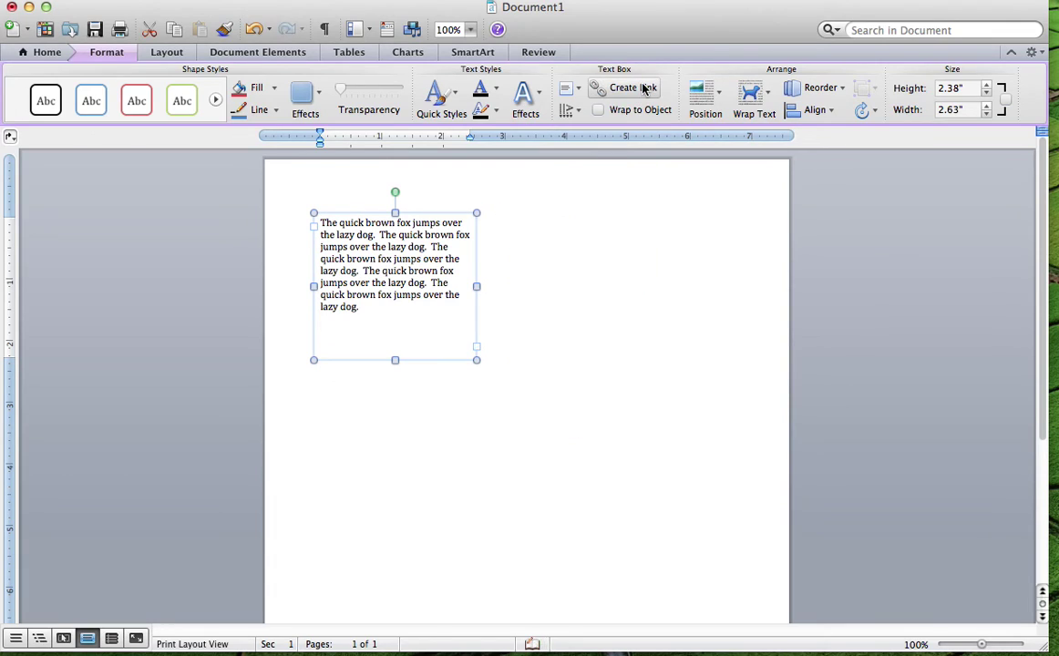
# Extend the first text box downward to about 5.5" high, then undo the resize
pyautogui.moveTo(395, 360); pyautogui.dragTo(395, 553)
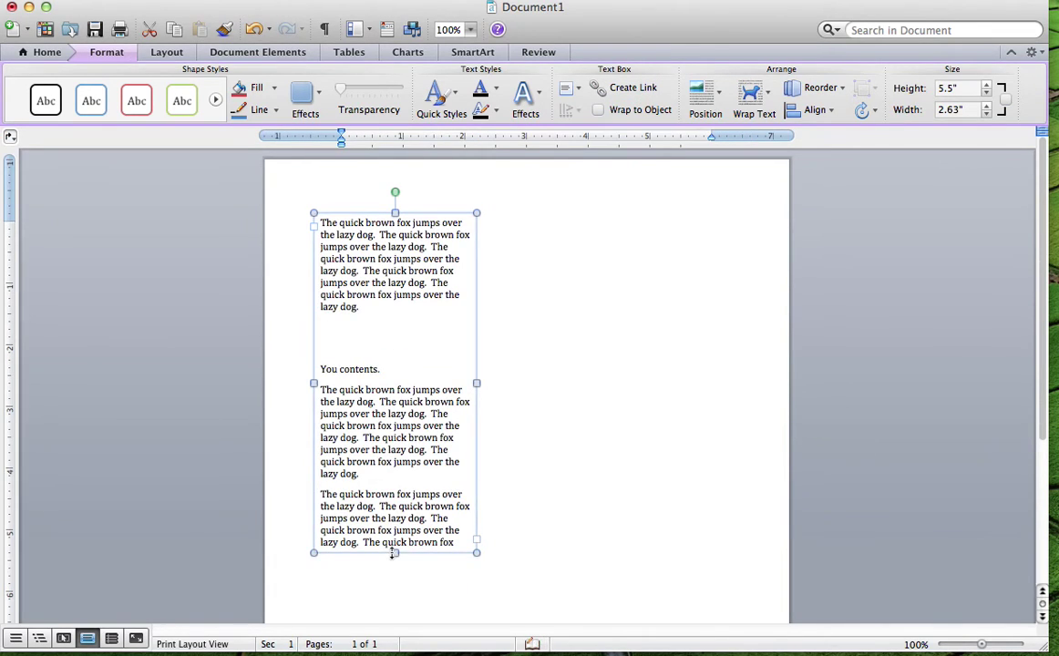
pyautogui.press('super+z')
pyautogui.press('super+z')
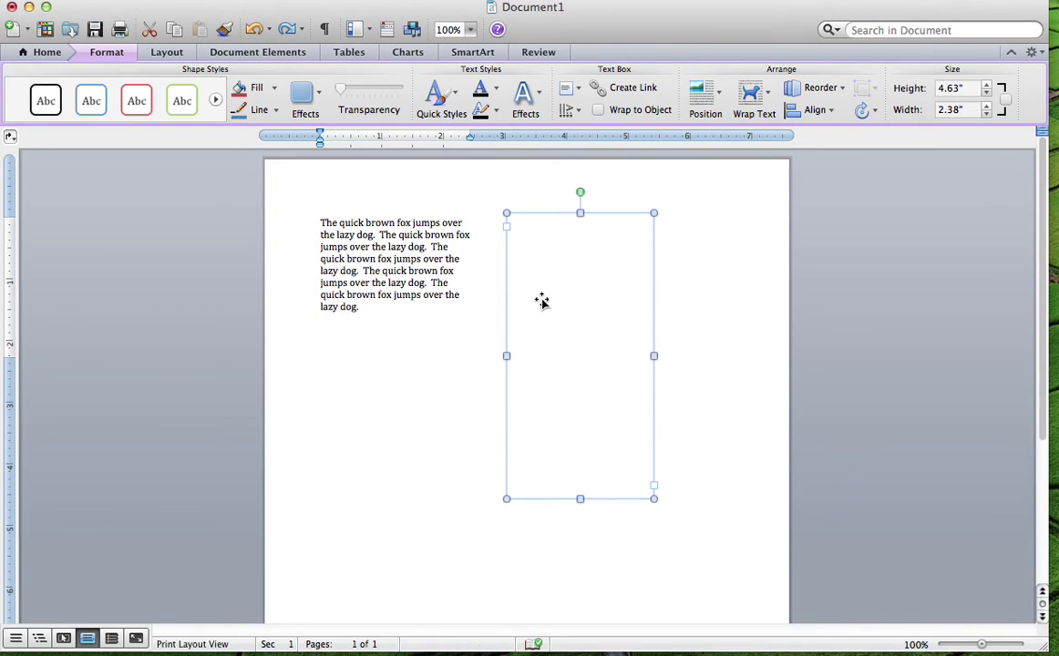
# Extend the first text box downward to about 5.25" high and delete the empty second text box
pyautogui.click(402, 297)
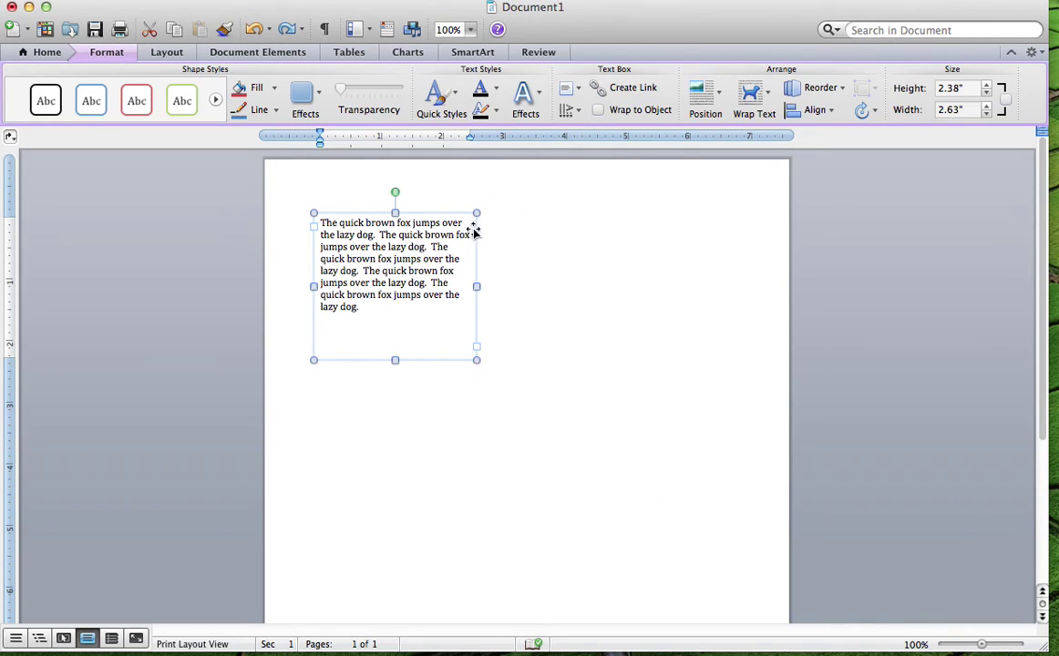
pyautogui.moveTo(395, 360); pyautogui.dragTo(395, 538)
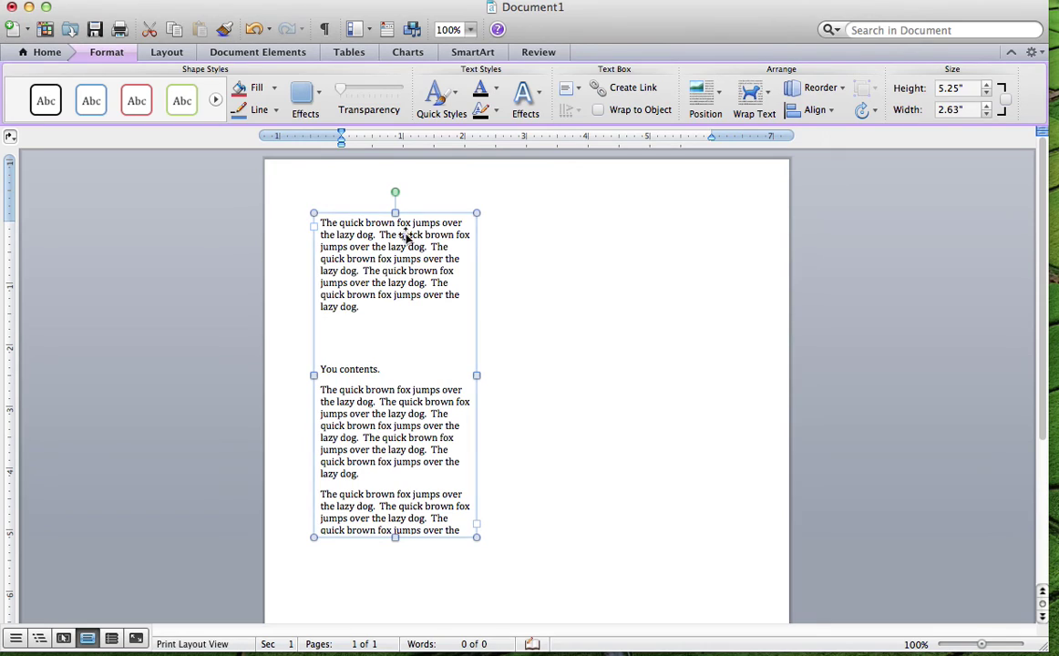
pyautogui.click(559, 262)
pyautogui.press('Delete')
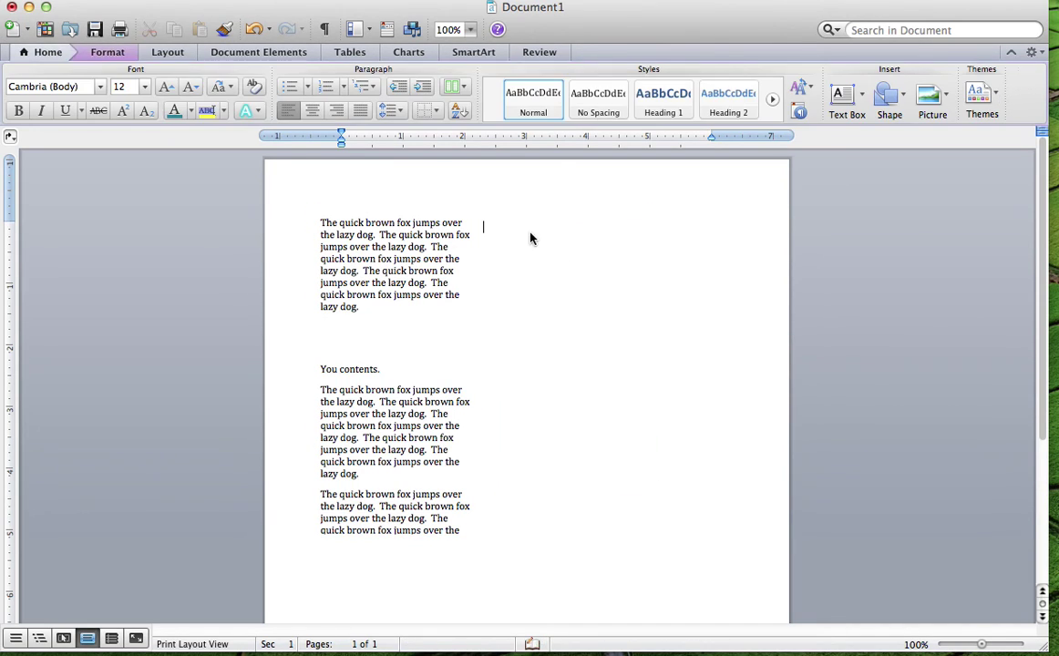
# Shorten the first text box to about 2.75" high and draw a new linked text box beside it for the overflow text
pyautogui.click(367, 511)
pyautogui.moveTo(395, 539); pyautogui.dragTo(405, 393)
pyautogui.click(478, 376)
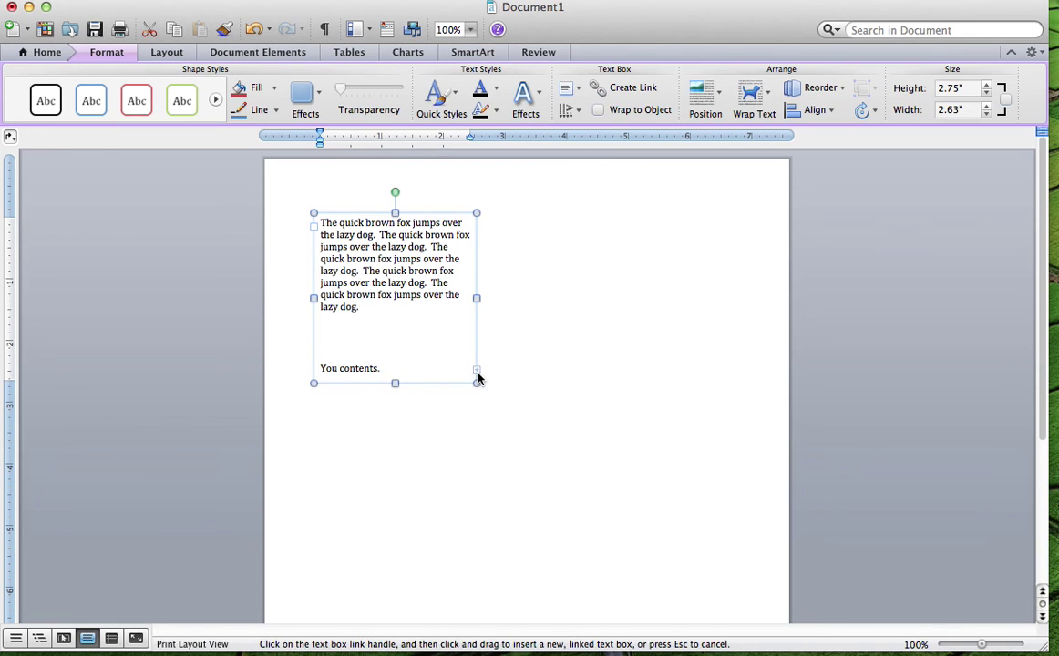
pyautogui.moveTo(500, 207); pyautogui.dragTo(771, 384)
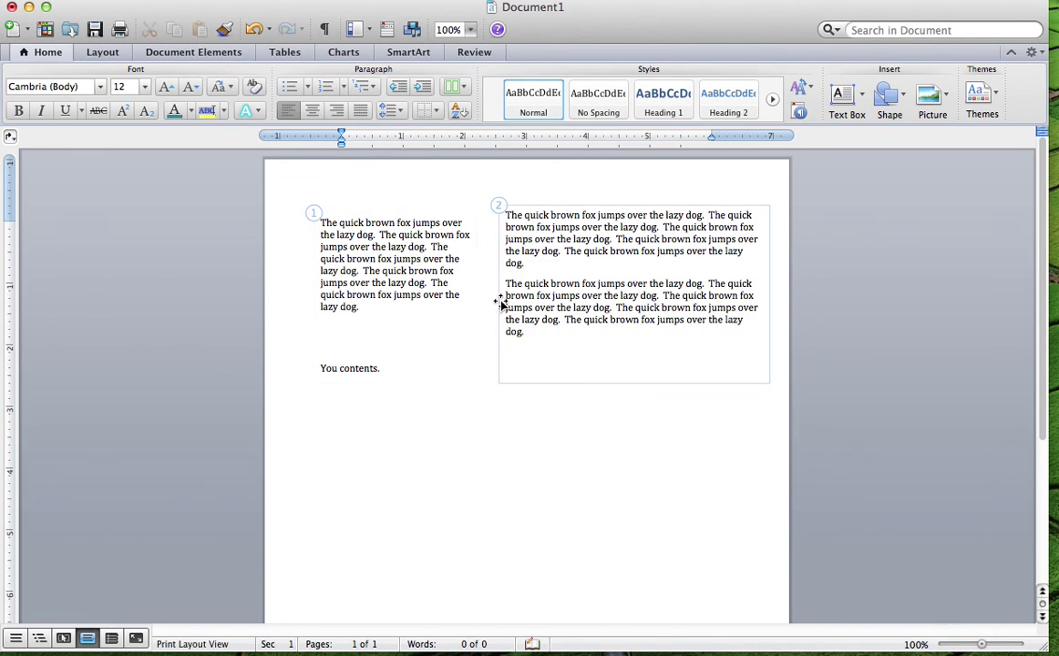